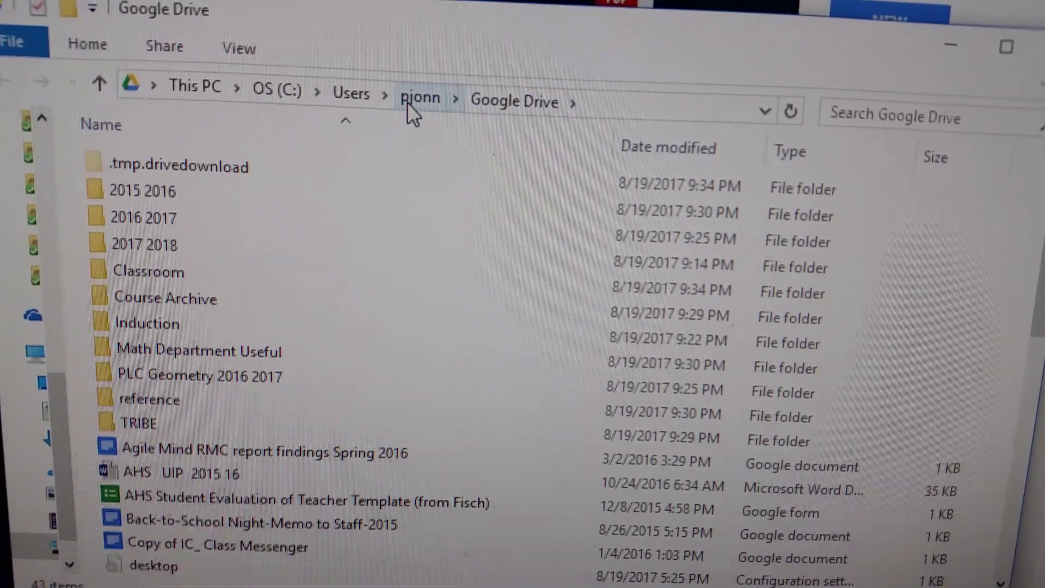
Step: From the home folder, bring up Google Drive's sync preferences via the Google Drive folder's context menu
{"action": "left_click", "coordinate": [407, 102]}
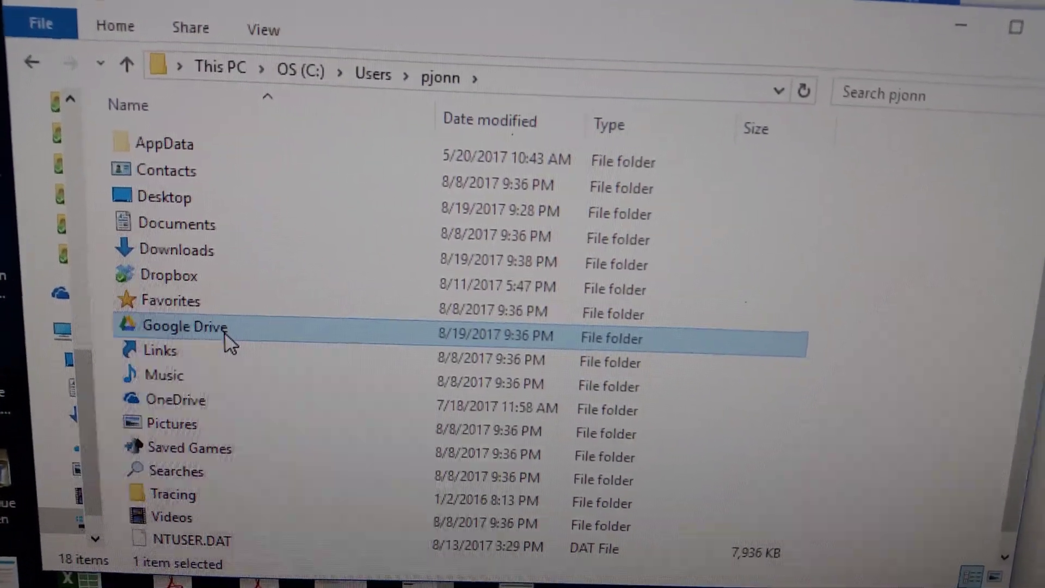
{"action": "right_click", "coordinate": [226, 338]}
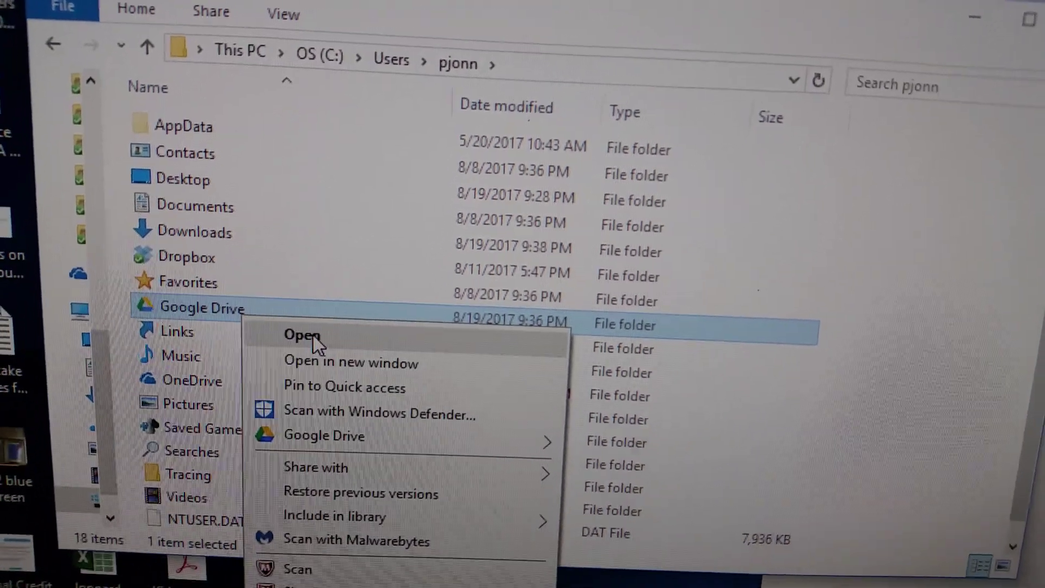
{"action": "mouse_move", "coordinate": [299, 421]}
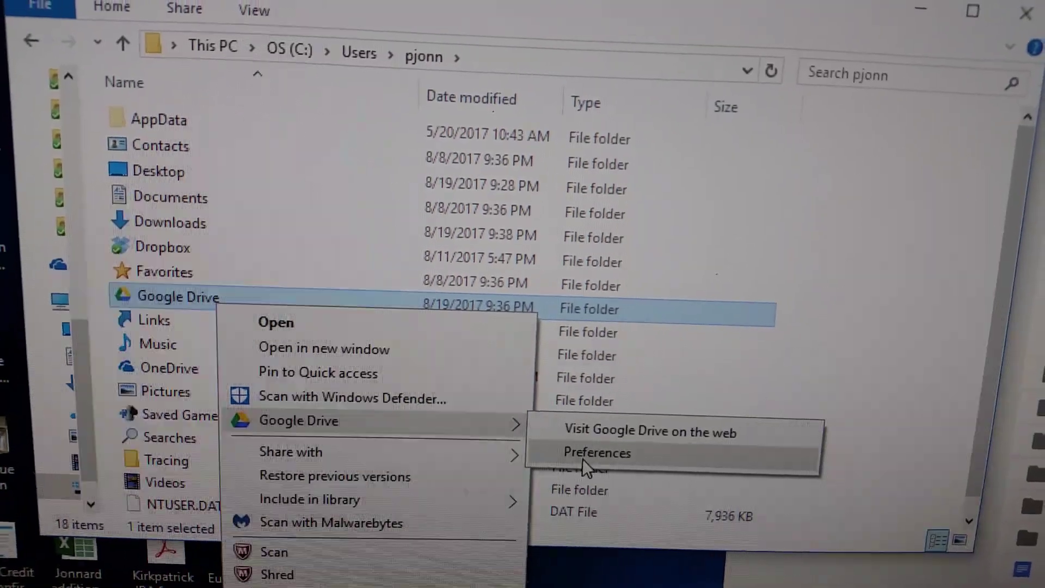
{"action": "left_click", "coordinate": [592, 455]}
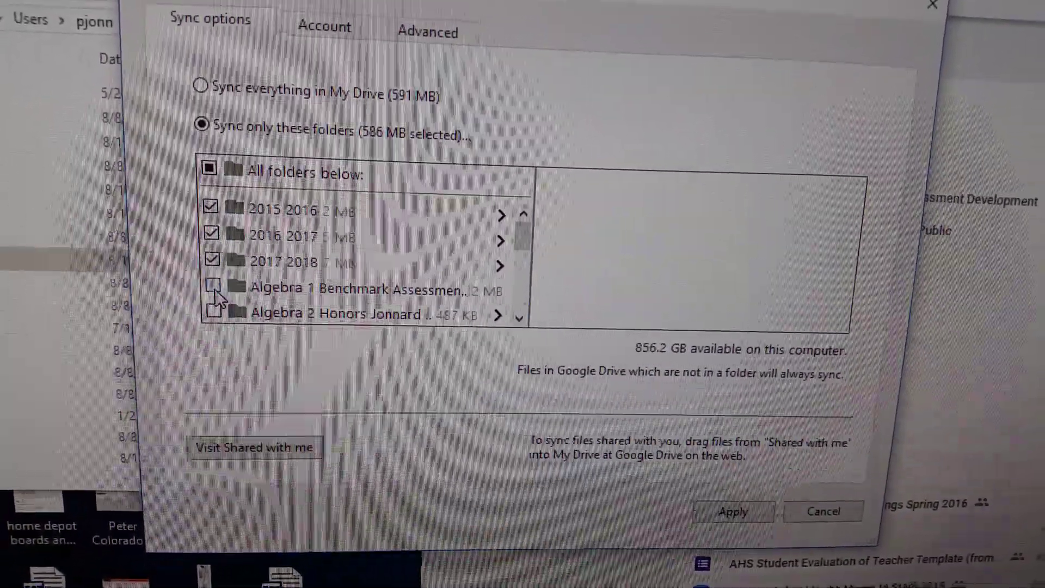
Step: Include Algebra 1 and Algebra 2 Honors, then switch to 'Sync everything in My Drive' and apply
{"action": "left_click", "coordinate": [211, 287]}
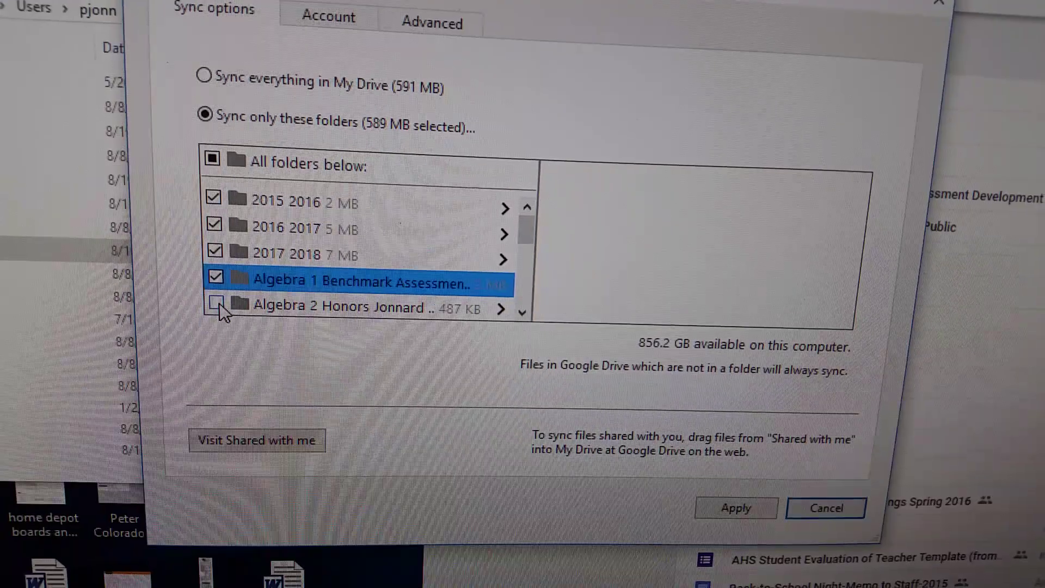
{"action": "left_click", "coordinate": [214, 311]}
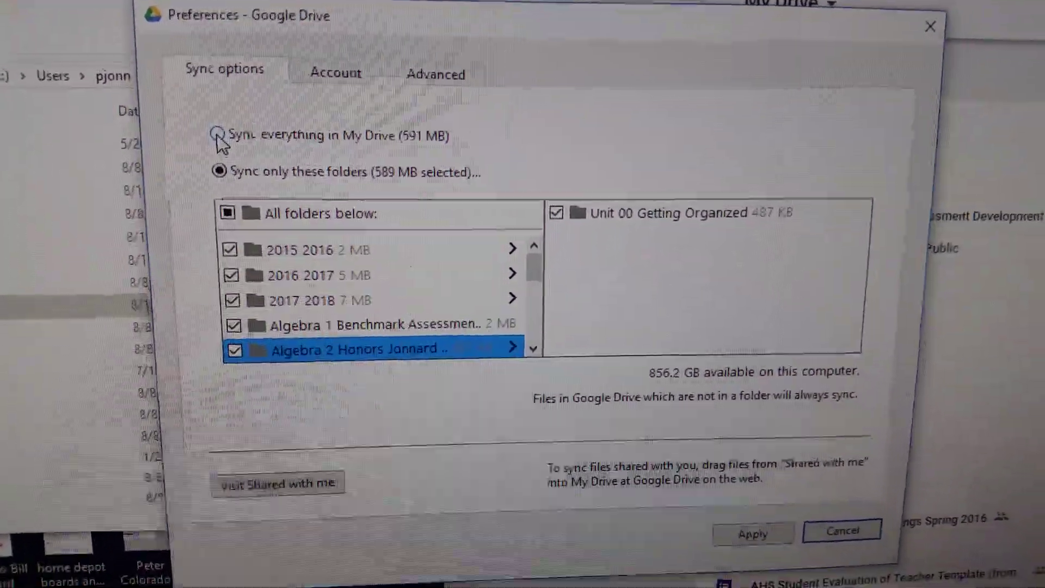
{"action": "left_click", "coordinate": [218, 135]}
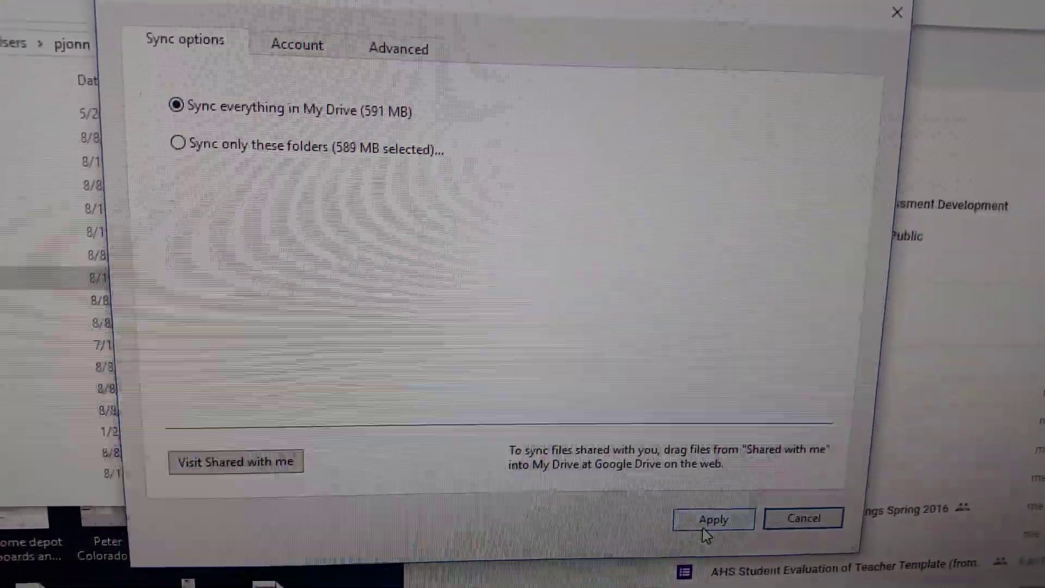
{"action": "left_click", "coordinate": [700, 516]}
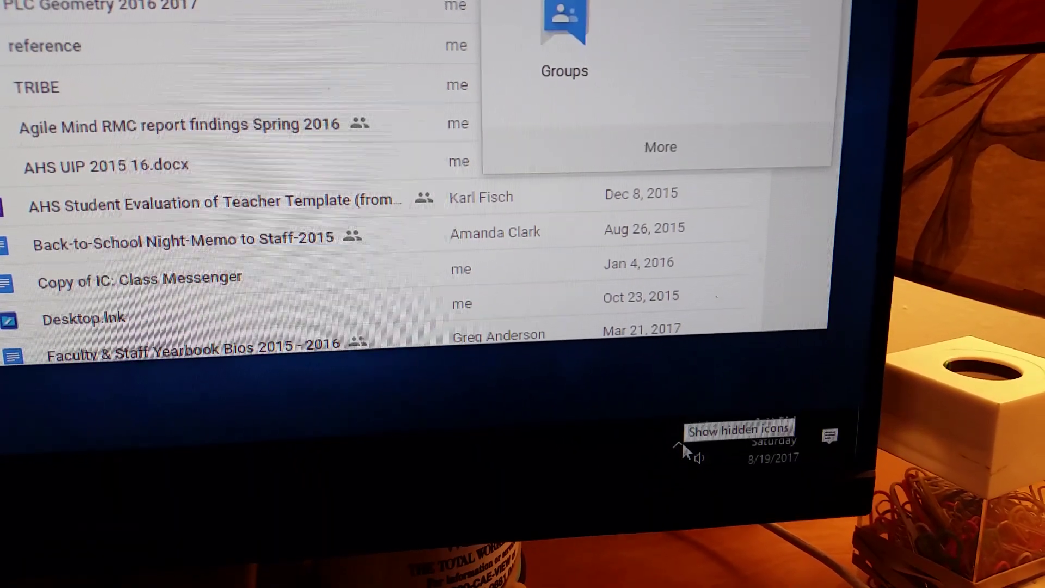
{"action": "left_click", "coordinate": [688, 466]}
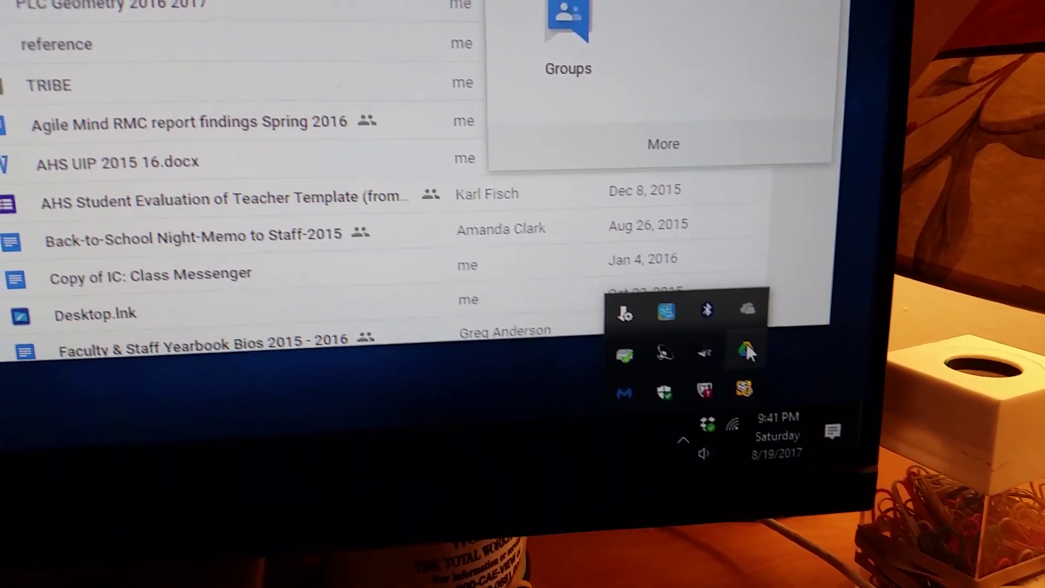
{"action": "left_click", "coordinate": [737, 353]}
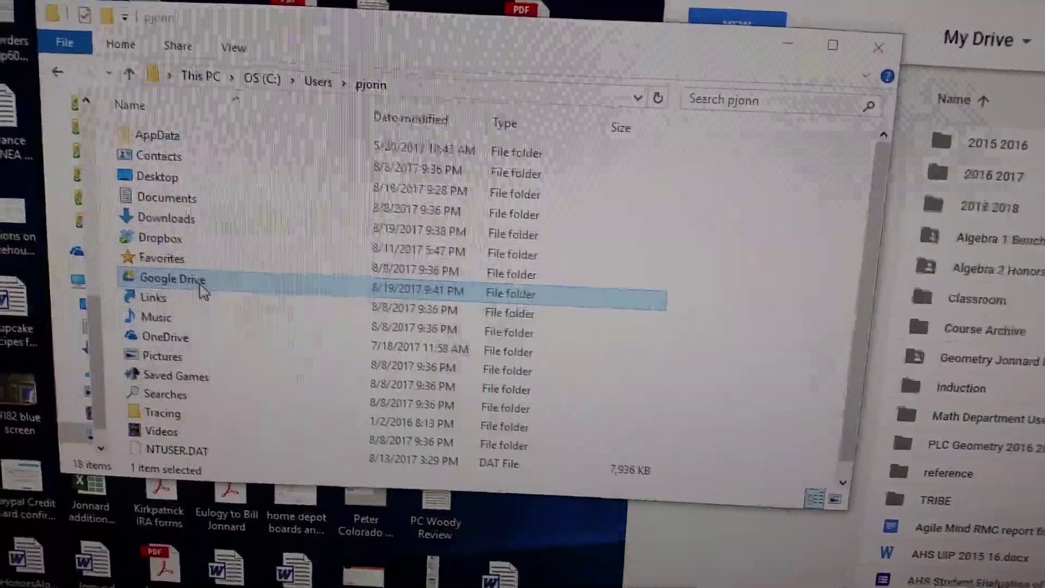
Step: Inspect the local Google Drive folder for the Algebra folders, then return to the home folder
{"action": "double_click", "coordinate": [196, 279]}
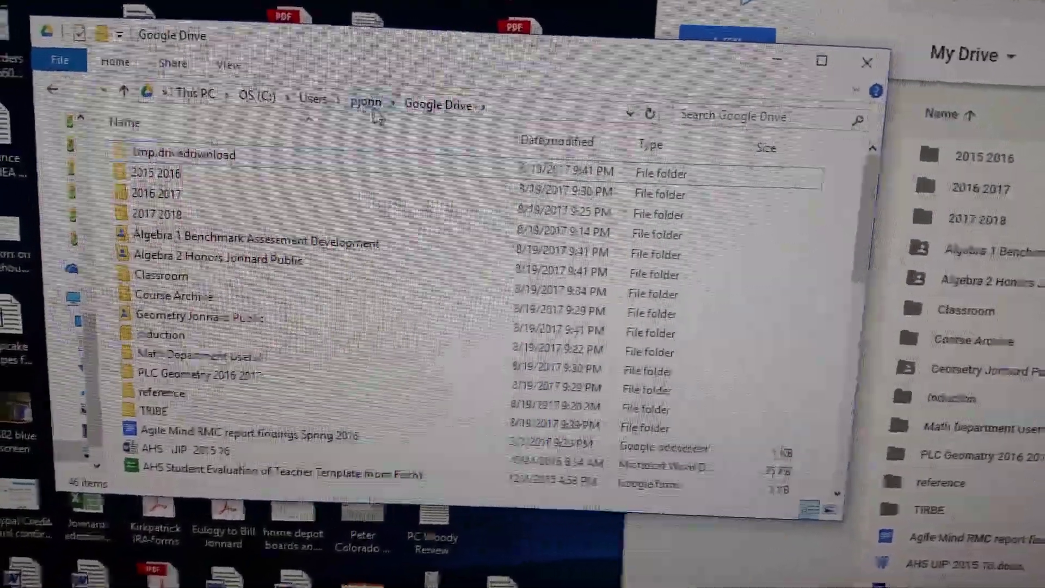
{"action": "left_click", "coordinate": [357, 101]}
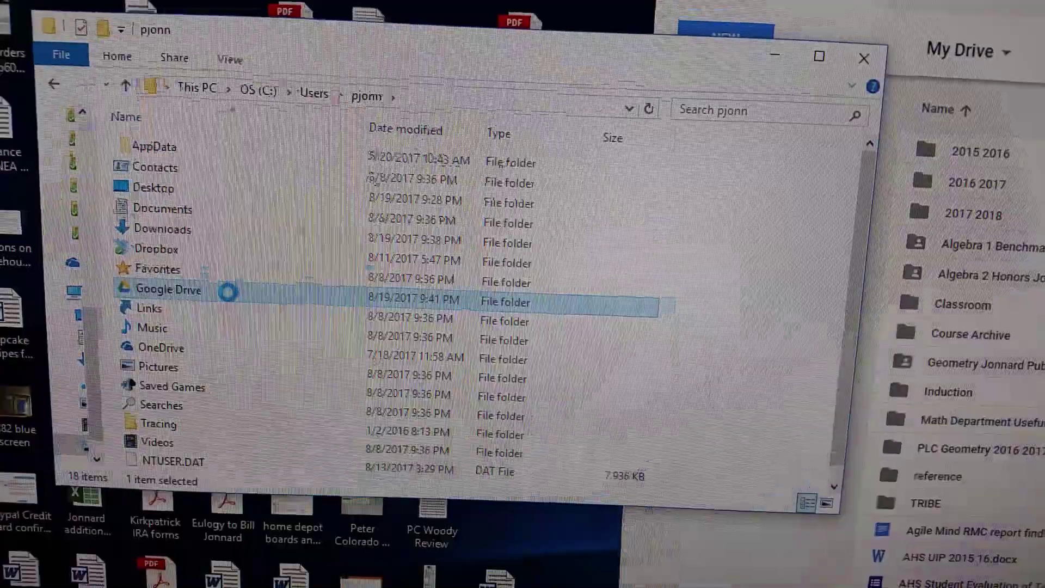
Step: Reopen Google Drive's preferences, verify 'Sync everything in My Drive' (591 MB), and apply to close
{"action": "right_click", "coordinate": [244, 296]}
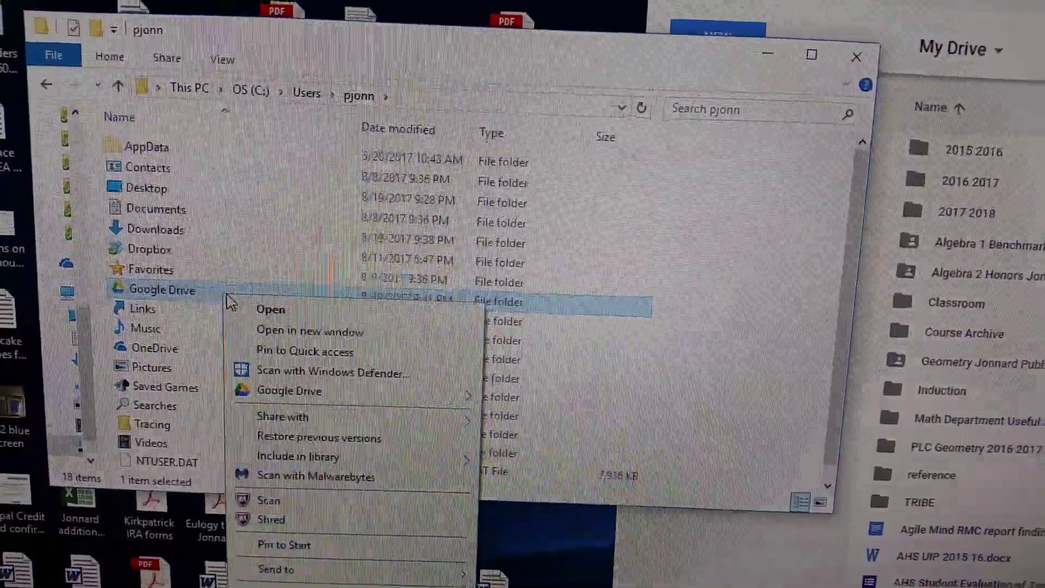
{"action": "mouse_move", "coordinate": [266, 387]}
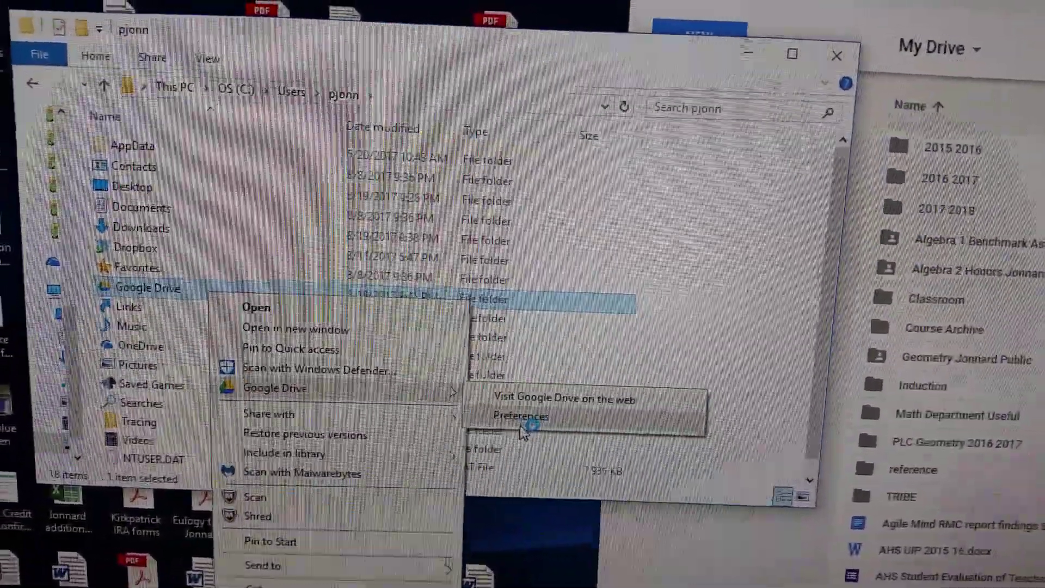
{"action": "left_click", "coordinate": [500, 413]}
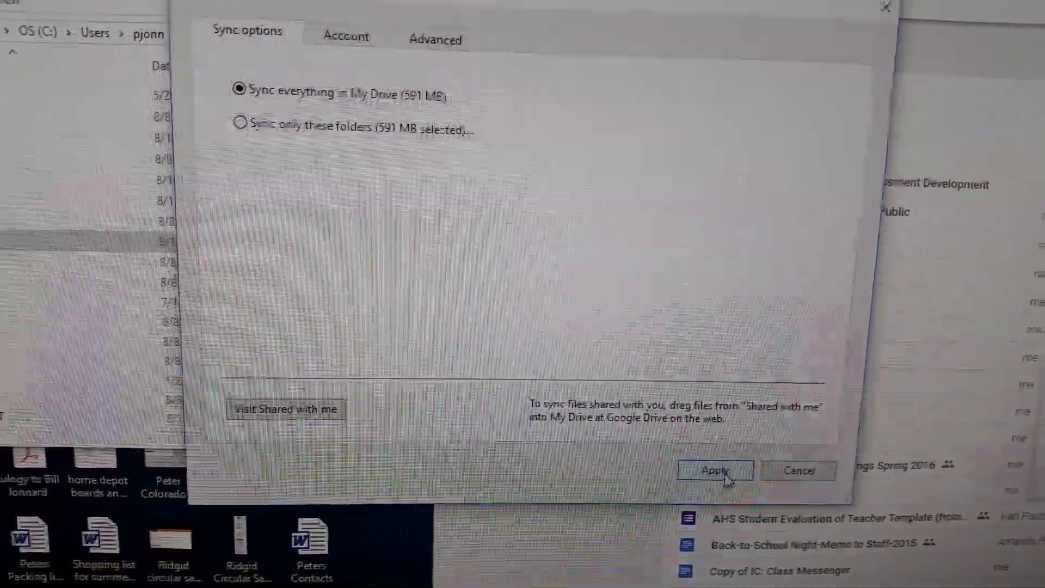
{"action": "left_click", "coordinate": [715, 471]}
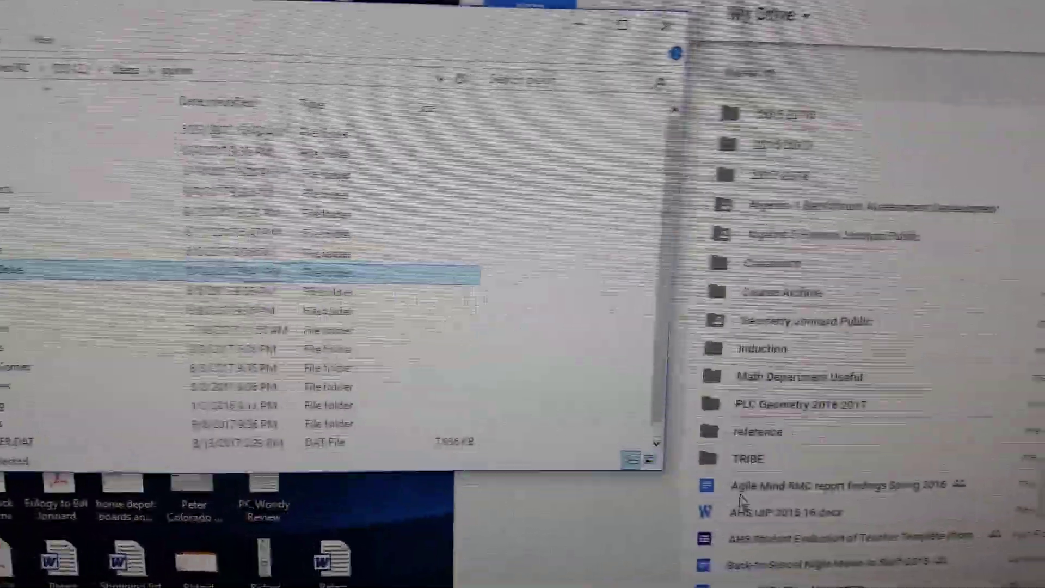